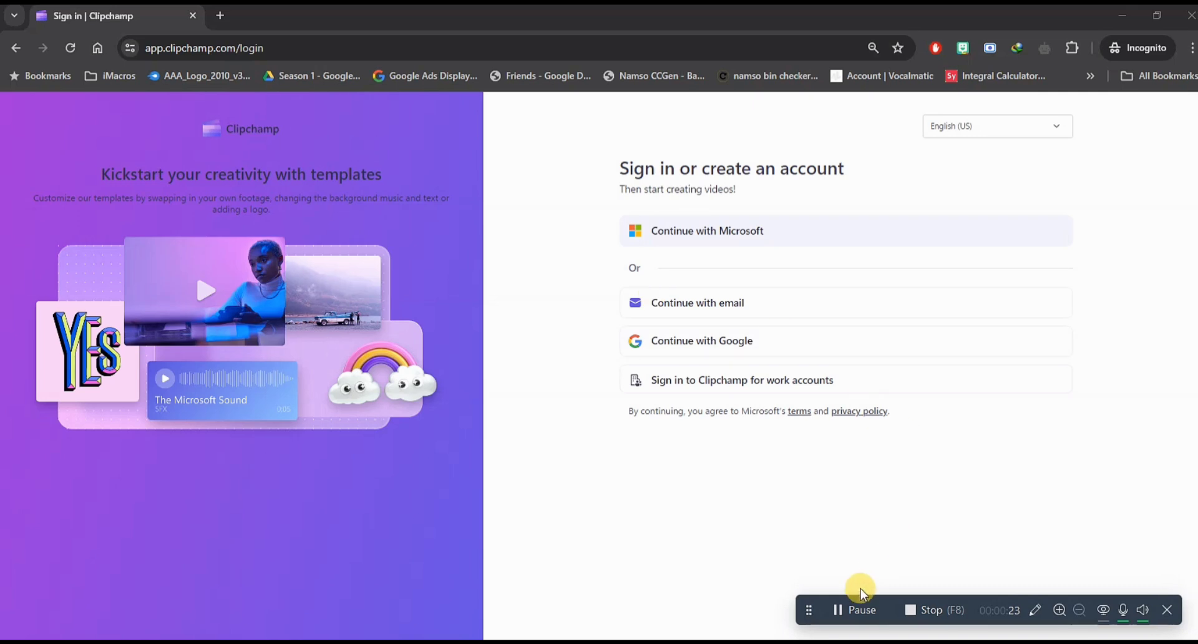
- Start a new video from scratch and import the clip ot_2.mp4 into its media
{"action": "left_click", "coordinate": [832, 609]}
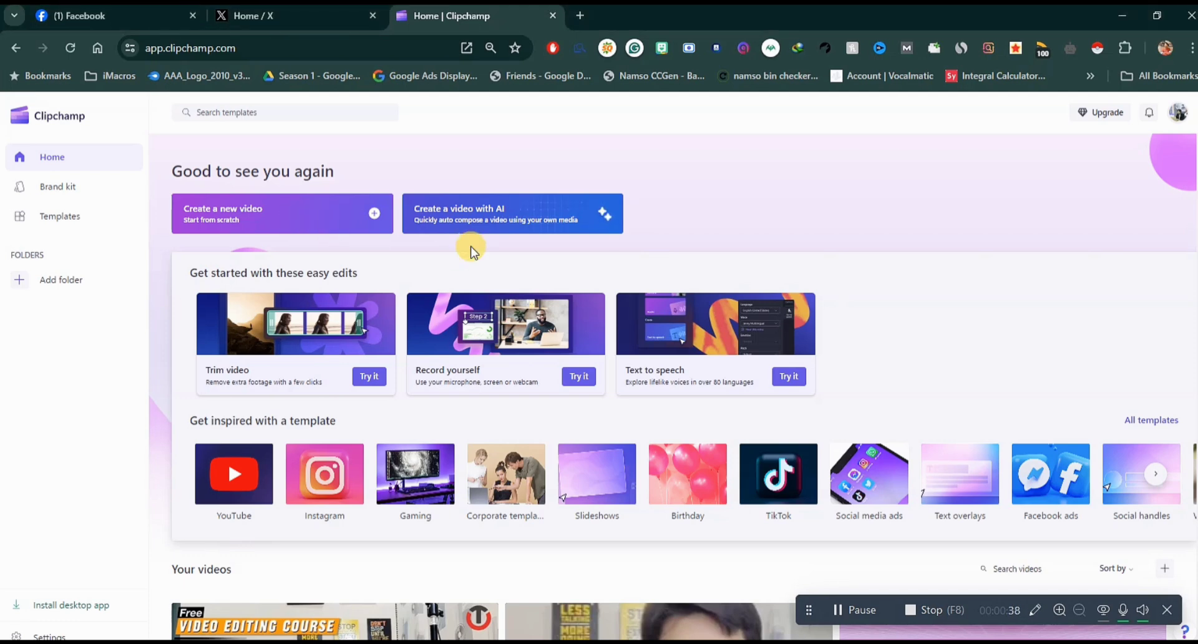
{"action": "left_click", "coordinate": [337, 228]}
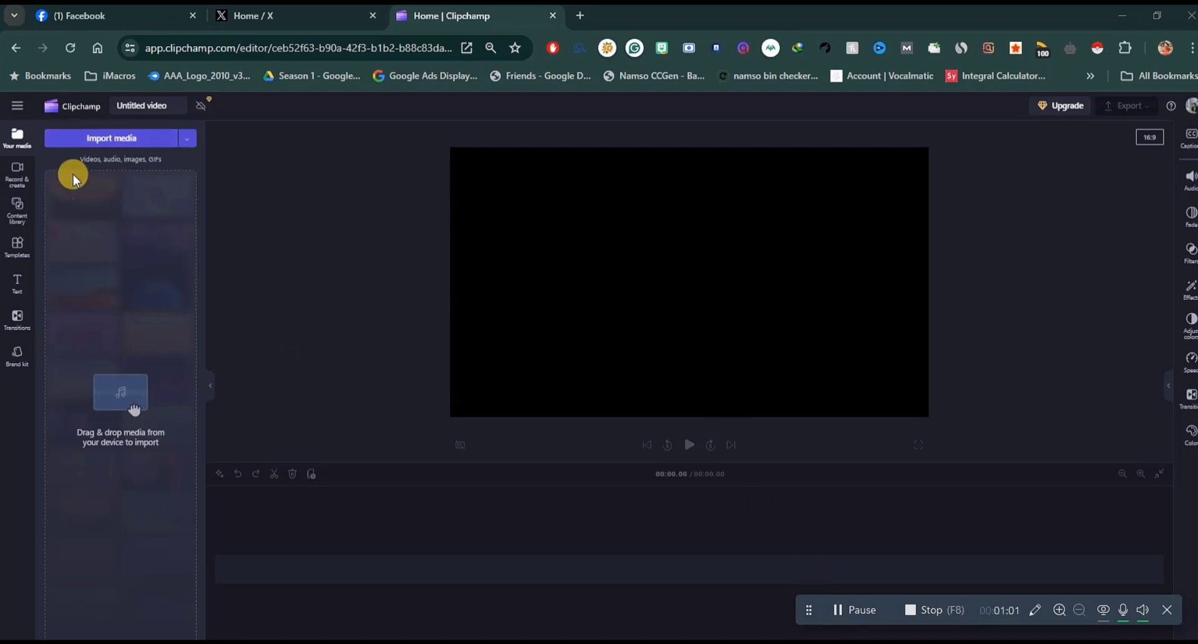
{"action": "left_click", "coordinate": [97, 150]}
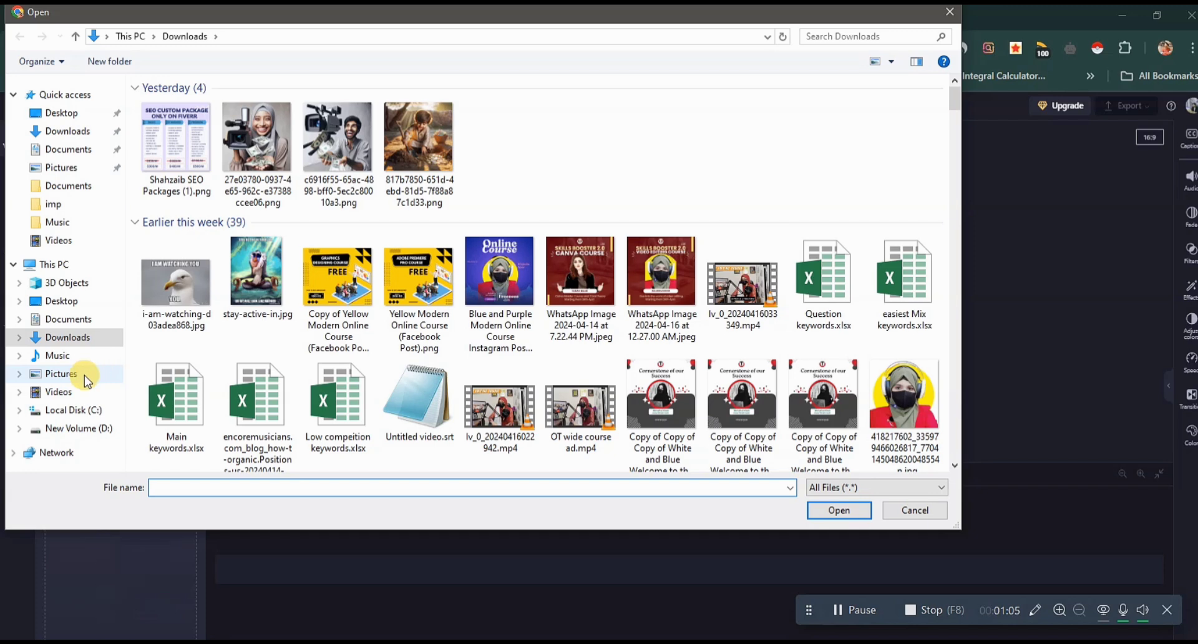
{"action": "left_click", "coordinate": [68, 374]}
{"action": "left_click", "coordinate": [58, 392]}
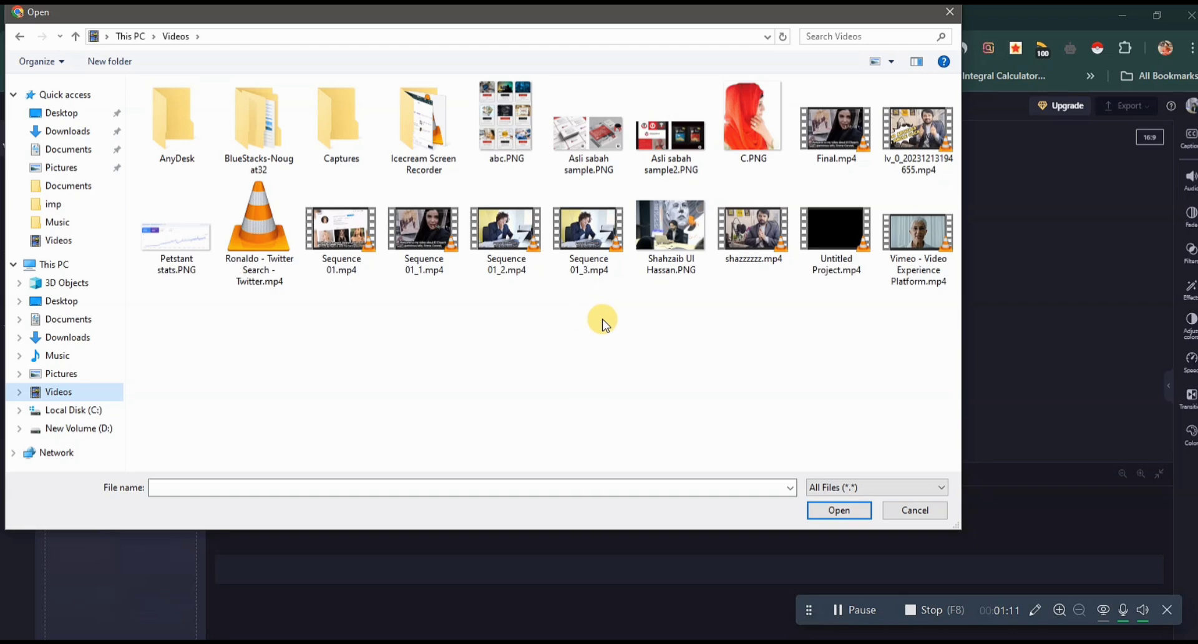
{"action": "left_click", "coordinate": [855, 607]}
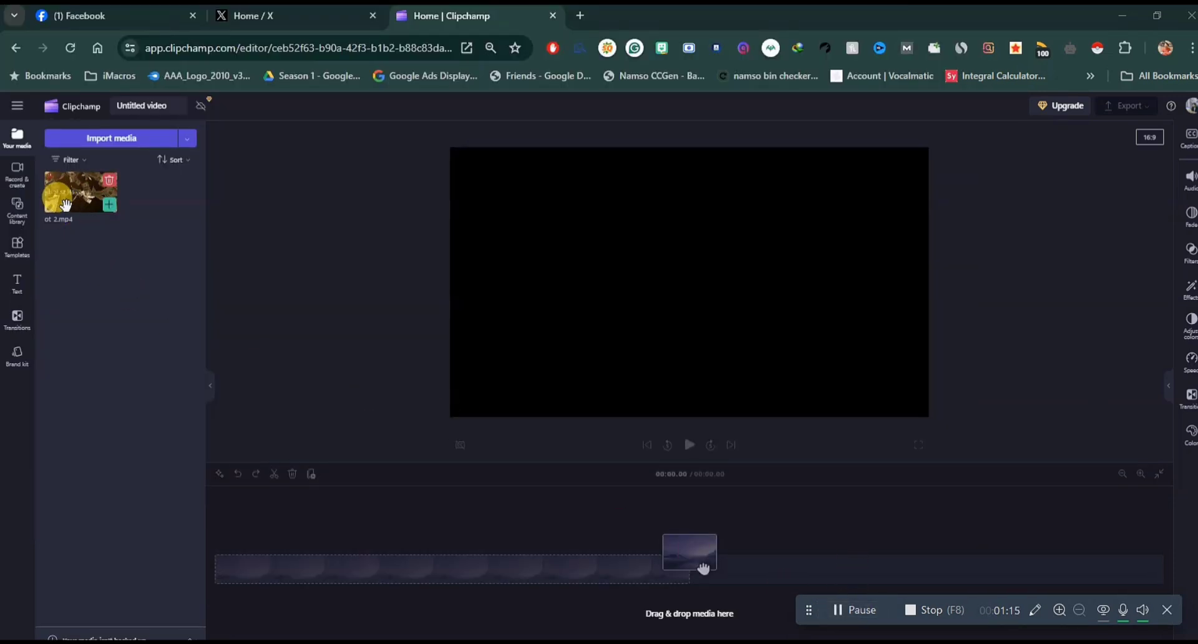
- Place ot_2.mp4 at the start of the timeline and trim its end to a length of about 19 seconds
{"action": "left_click_drag", "start_coordinate": [98, 199], "coordinate": [216, 569]}
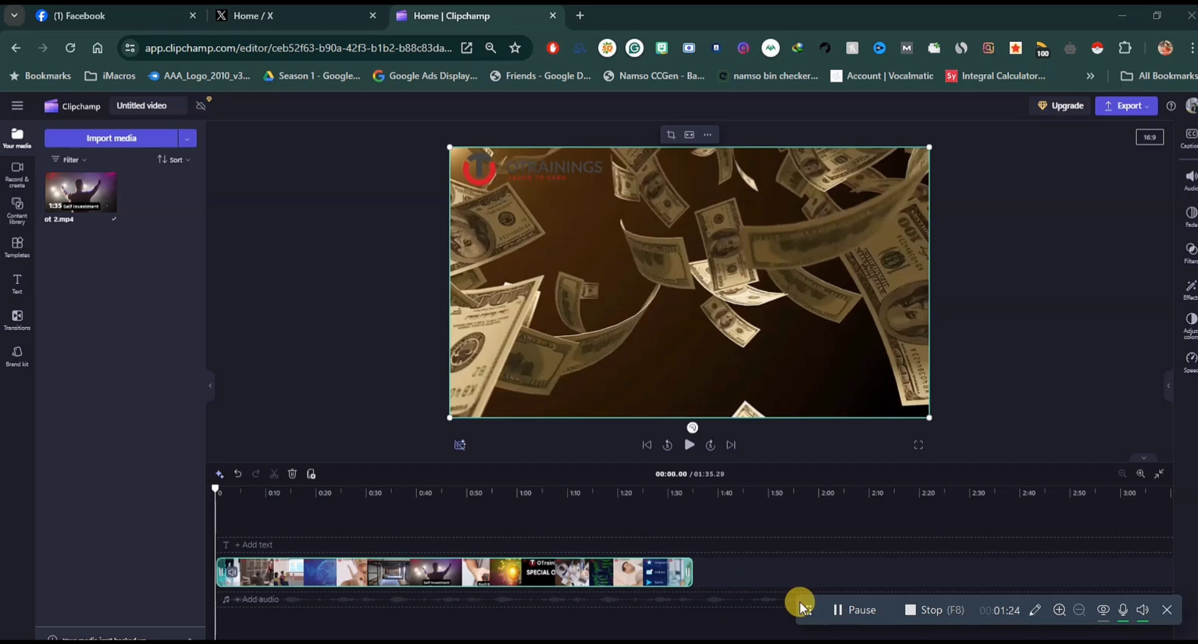
{"action": "left_click_drag", "start_coordinate": [687, 569], "coordinate": [359, 587]}
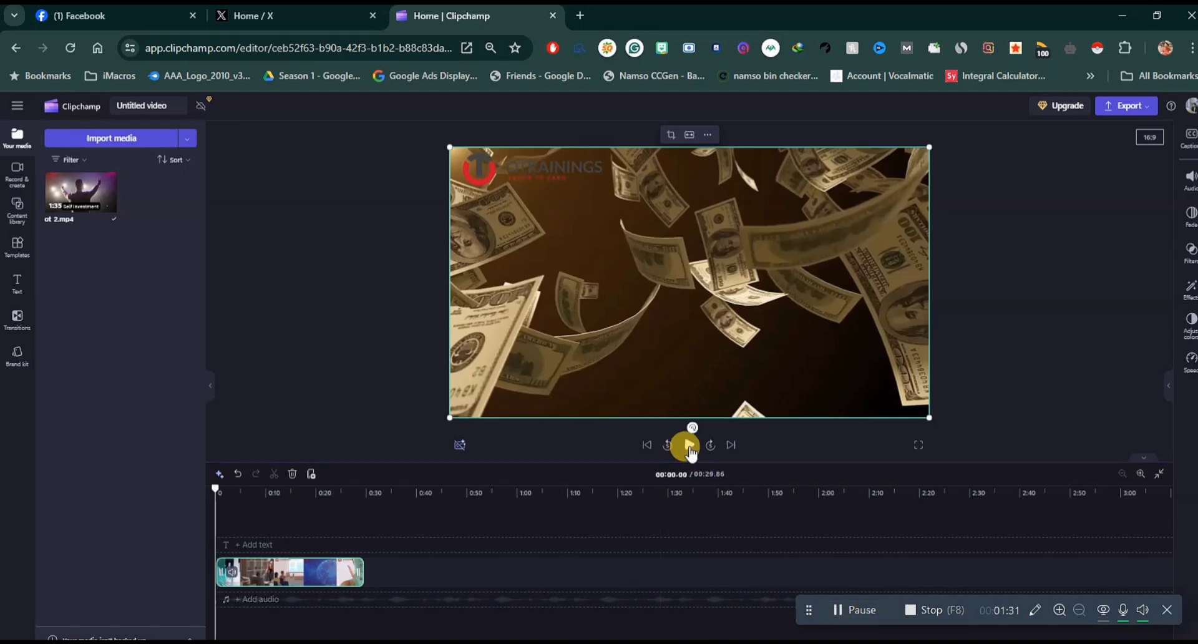
{"action": "left_click", "coordinate": [689, 445]}
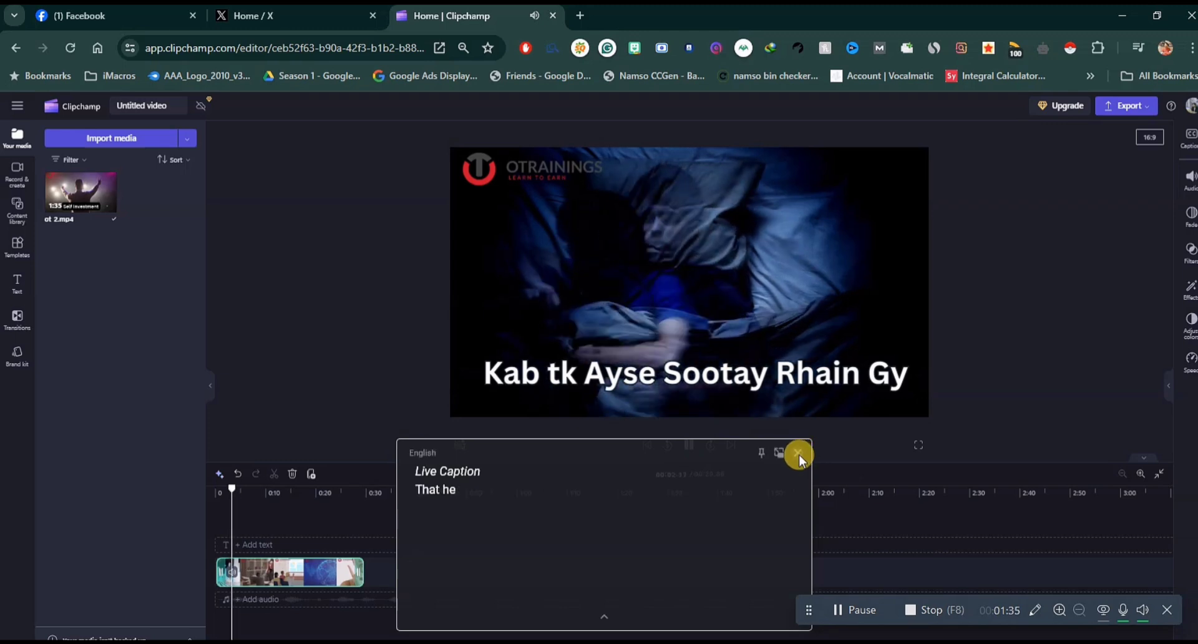
{"action": "left_click", "coordinate": [798, 454]}
{"action": "left_click", "coordinate": [689, 445]}
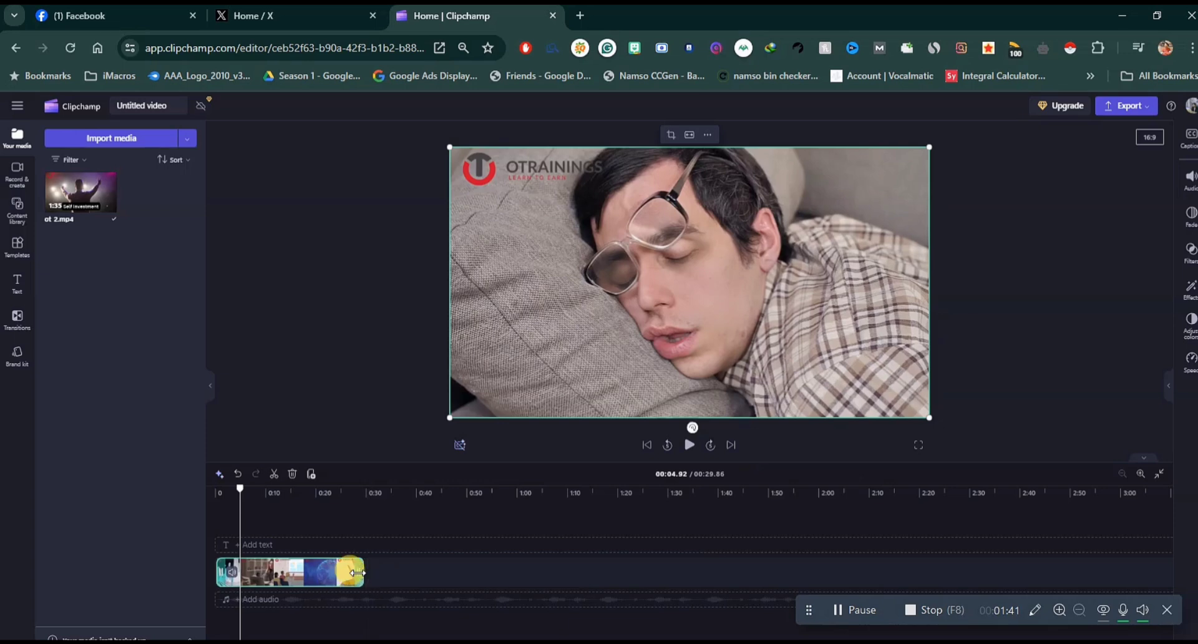
{"action": "left_click_drag", "start_coordinate": [357, 572], "coordinate": [304, 571]}
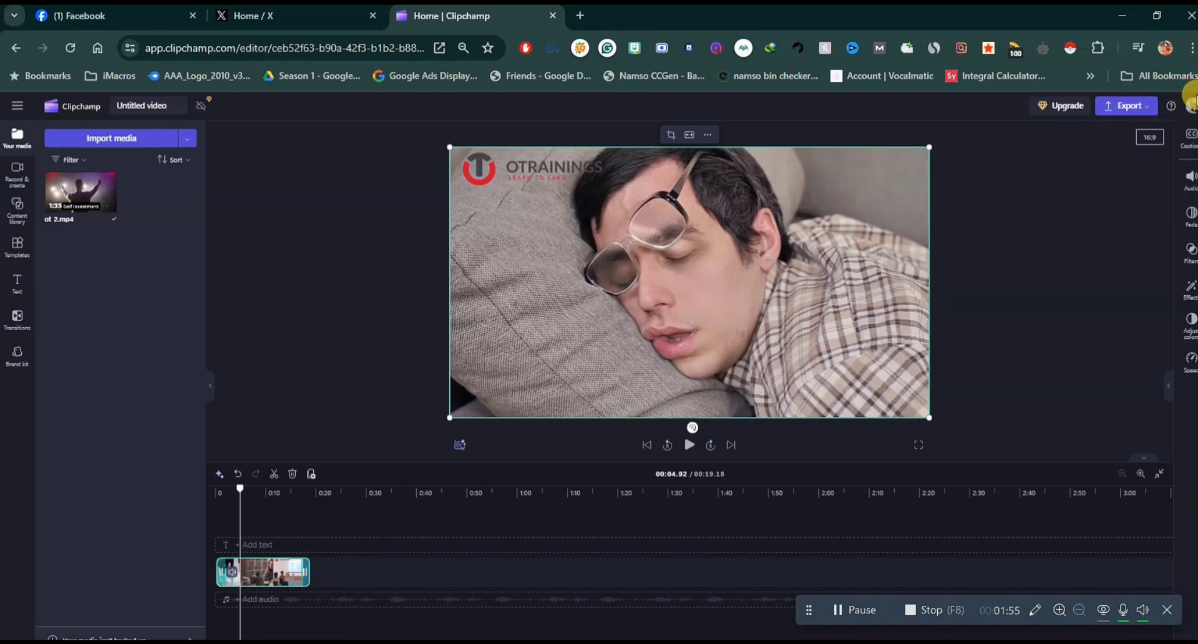
{"action": "left_click", "coordinate": [855, 615]}
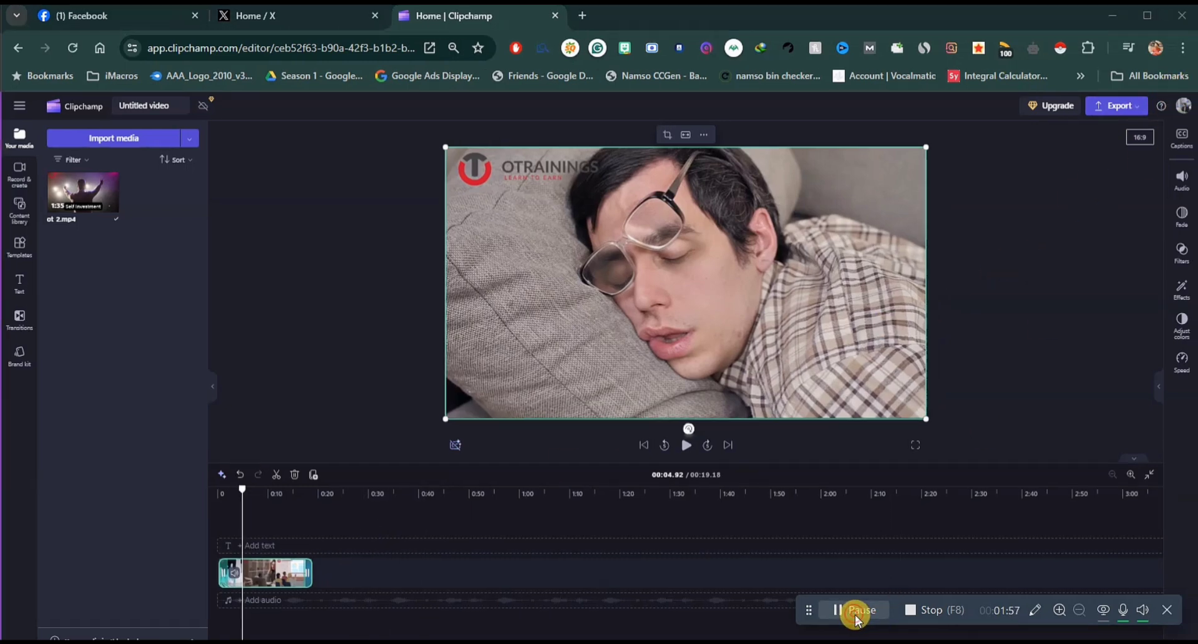
- Generate AI autocaptions for the project with English (India) as the transcription language
{"action": "left_click", "coordinate": [1182, 143]}
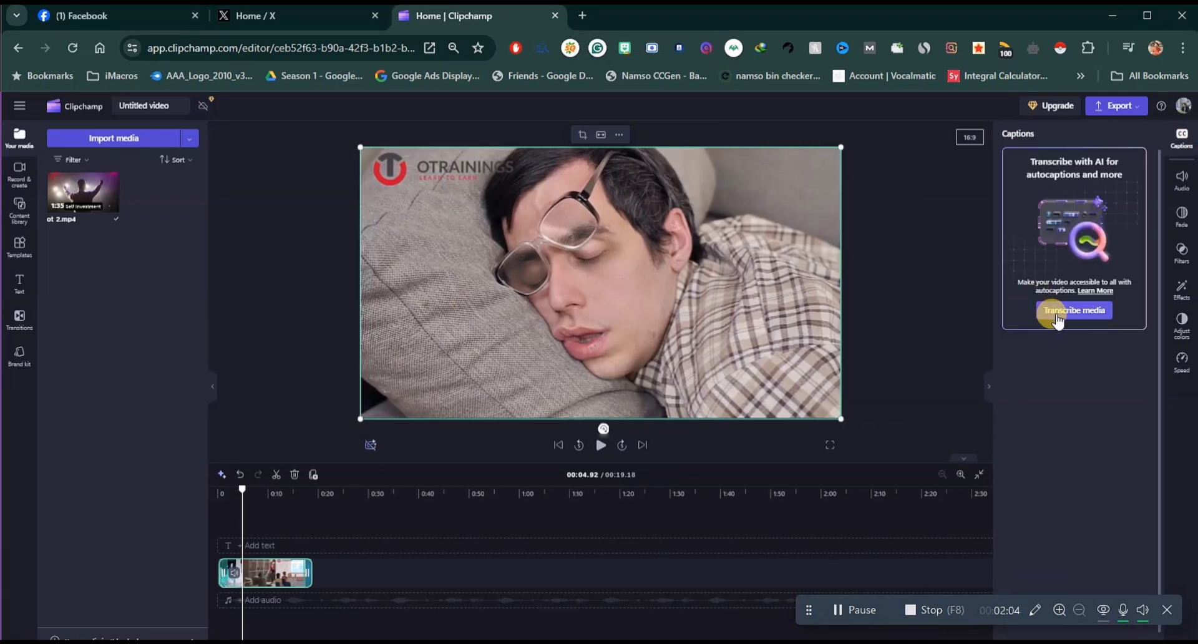
{"action": "left_click", "coordinate": [1058, 316]}
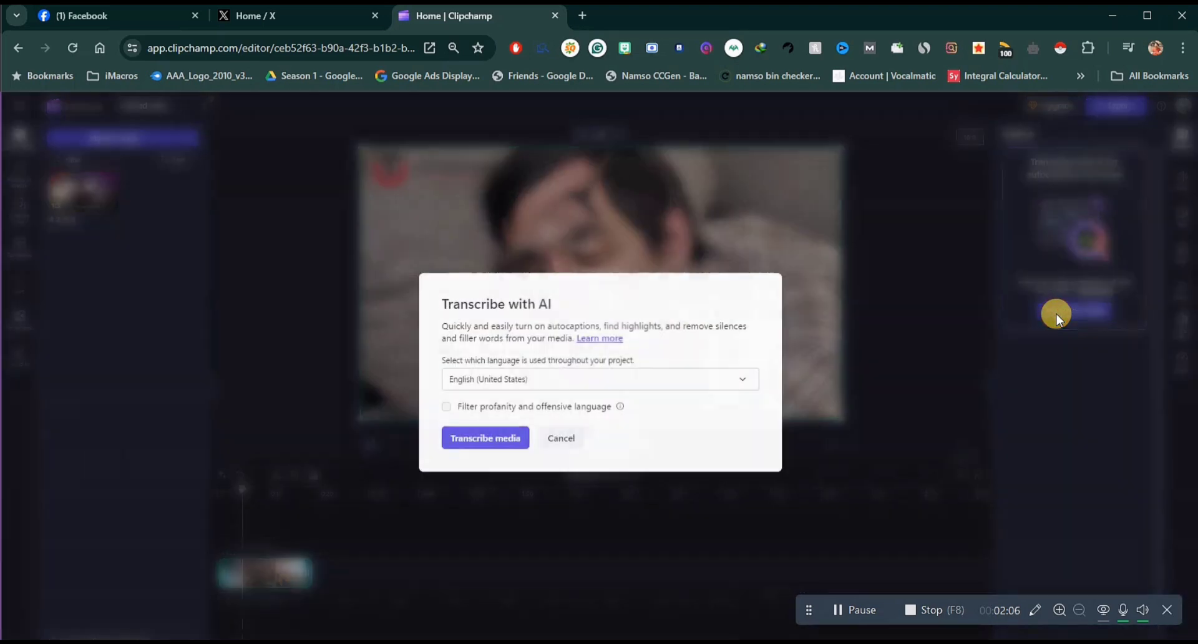
{"action": "left_click", "coordinate": [585, 385]}
{"action": "scroll", "coordinate": [553, 509], "scroll_direction": "down", "scroll_amount": 1}
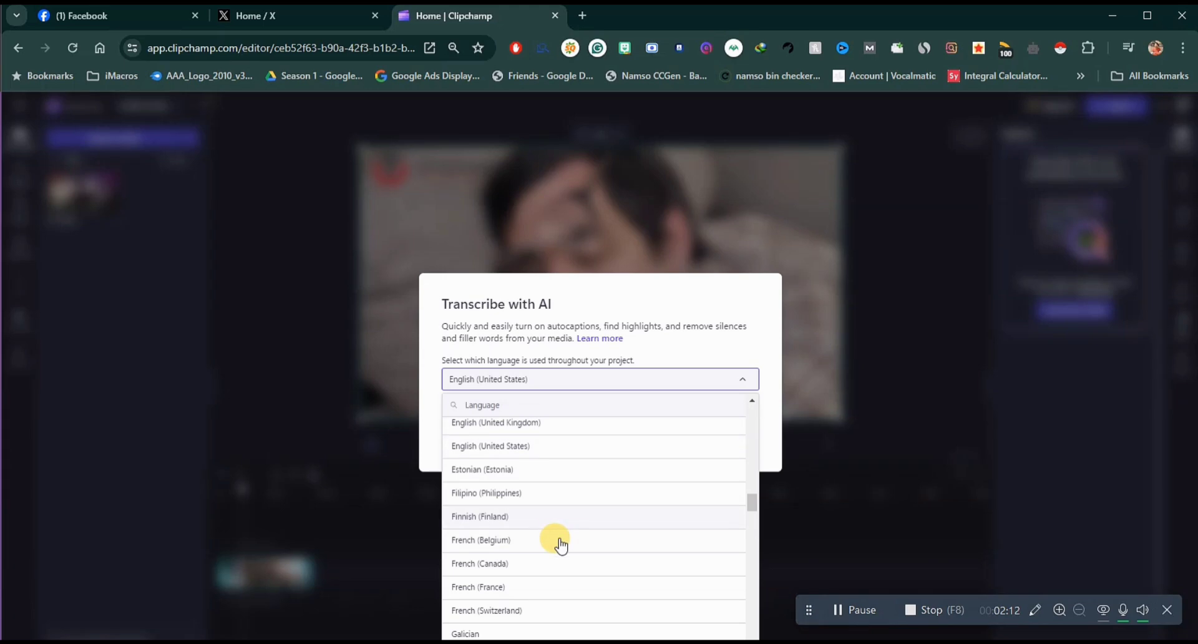
{"action": "scroll", "coordinate": [569, 525], "scroll_direction": "up", "scroll_amount": 1}
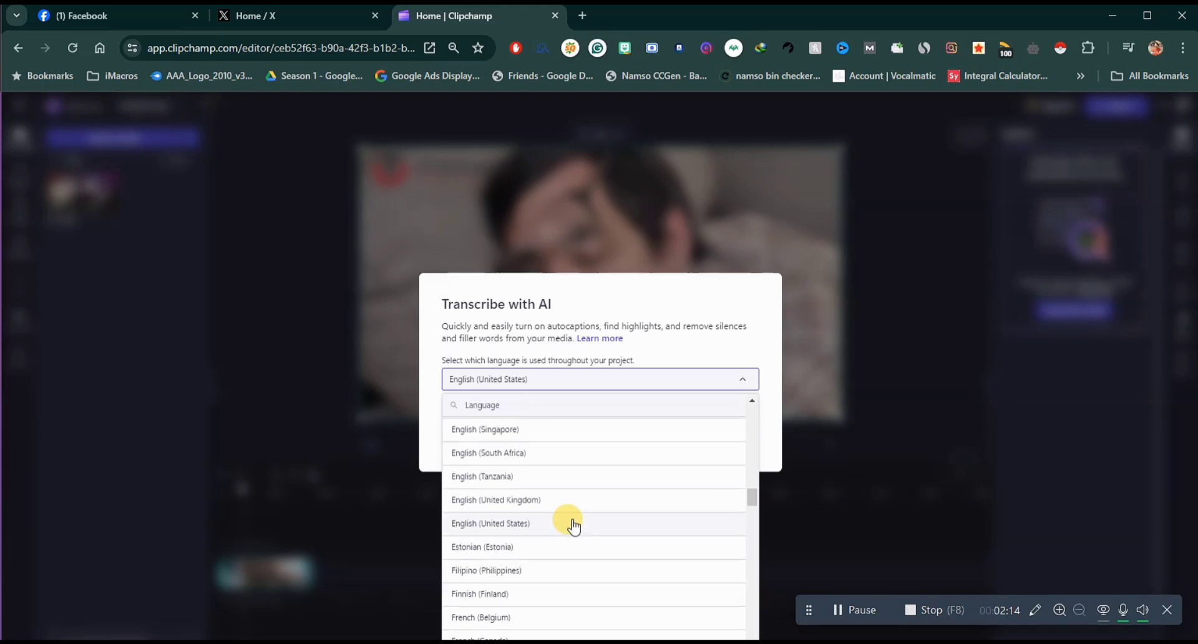
{"action": "scroll", "coordinate": [573, 527], "scroll_direction": "up", "scroll_amount": 3}
{"action": "scroll", "coordinate": [570, 526], "scroll_direction": "up", "scroll_amount": 1}
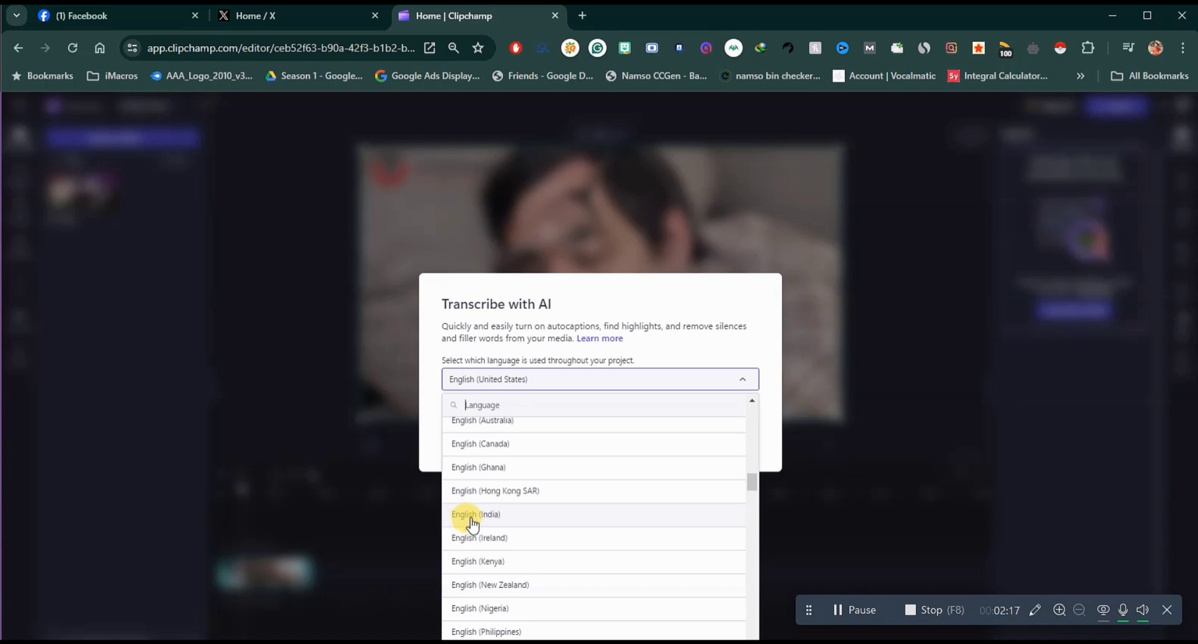
{"action": "left_click", "coordinate": [504, 523]}
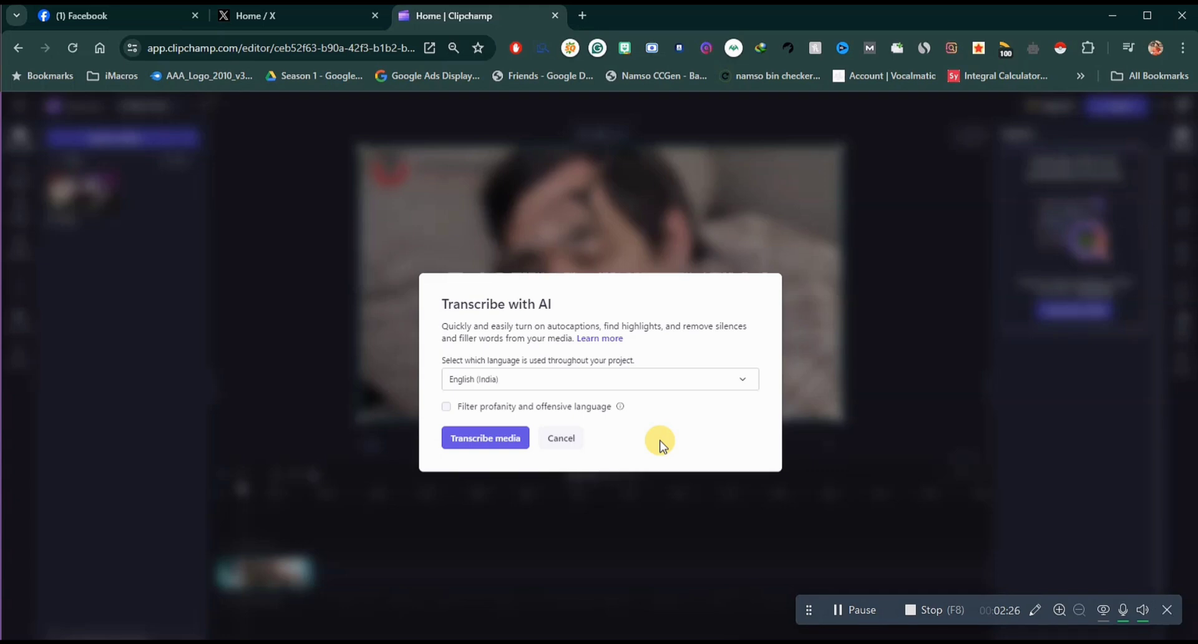
{"action": "left_click", "coordinate": [506, 439]}
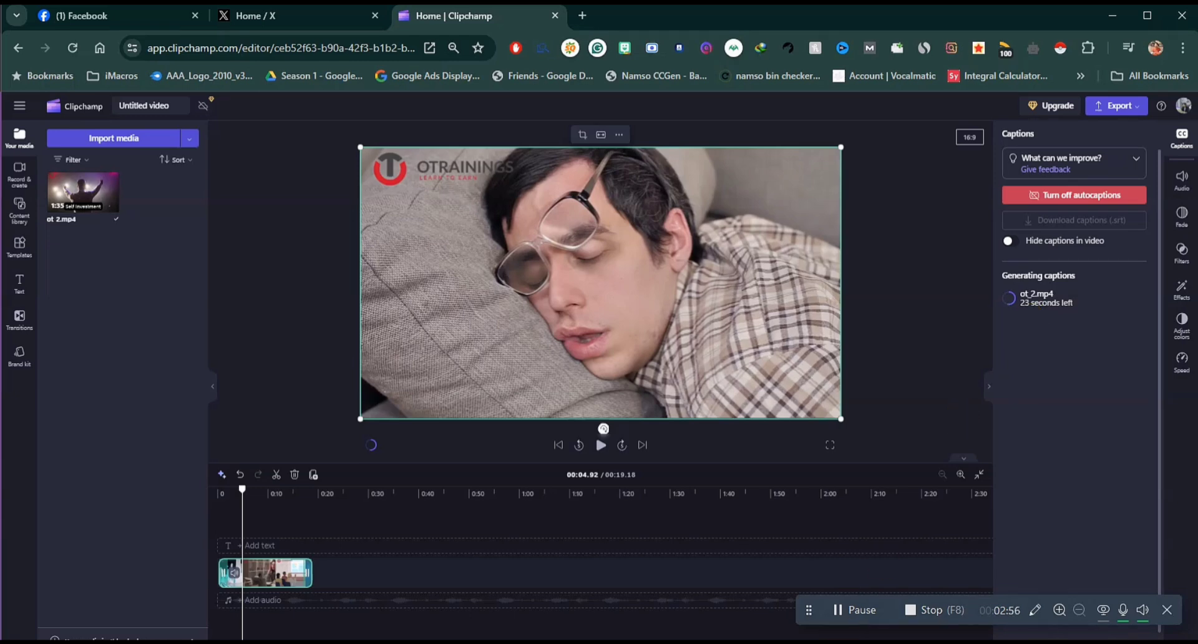
{"action": "left_click", "coordinate": [853, 611]}
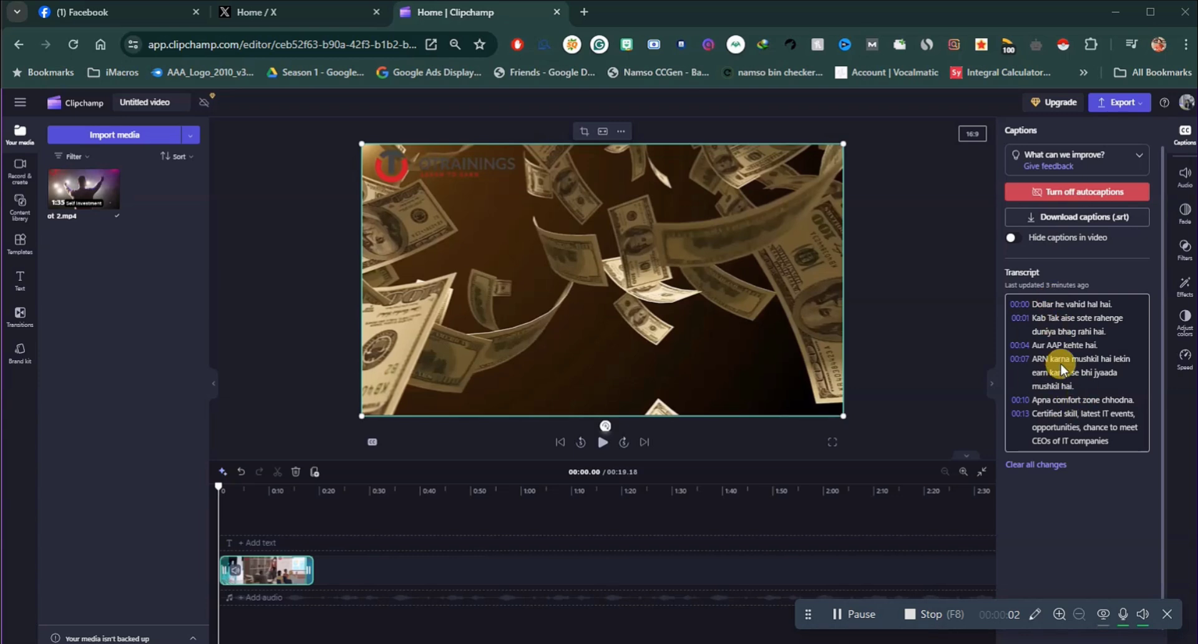
- Preview the captioned video from the start and go to the word "AAP" in the transcript
{"action": "left_click", "coordinate": [597, 445]}
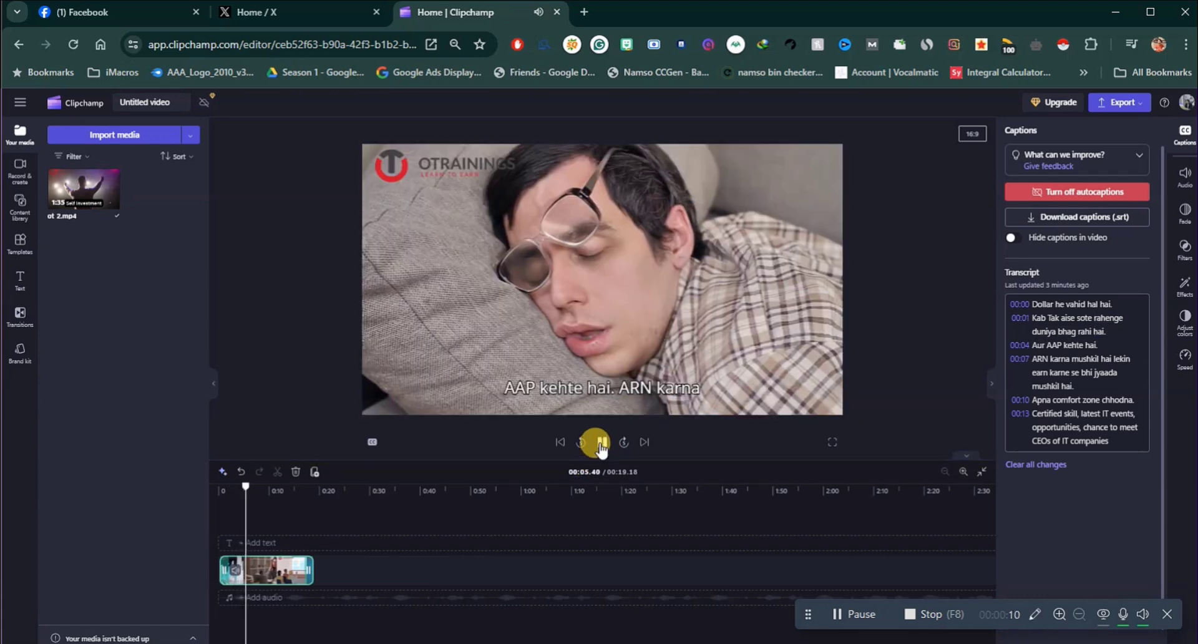
{"action": "left_click", "coordinate": [602, 443]}
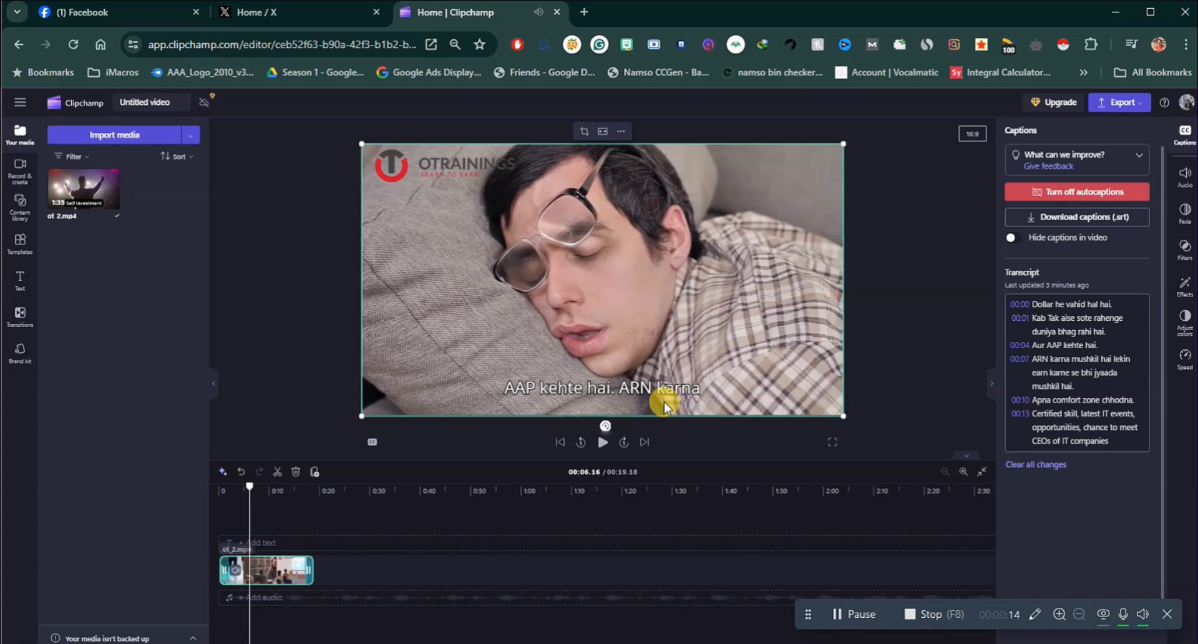
{"action": "left_click", "coordinate": [1055, 346]}
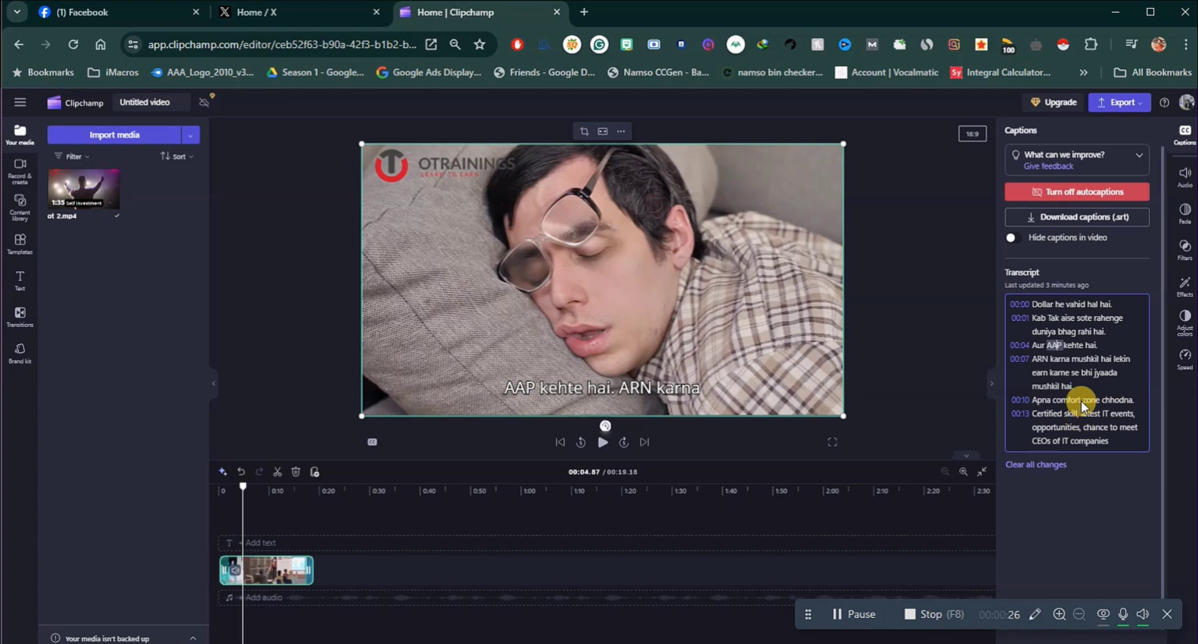
{"action": "left_click", "coordinate": [858, 618]}
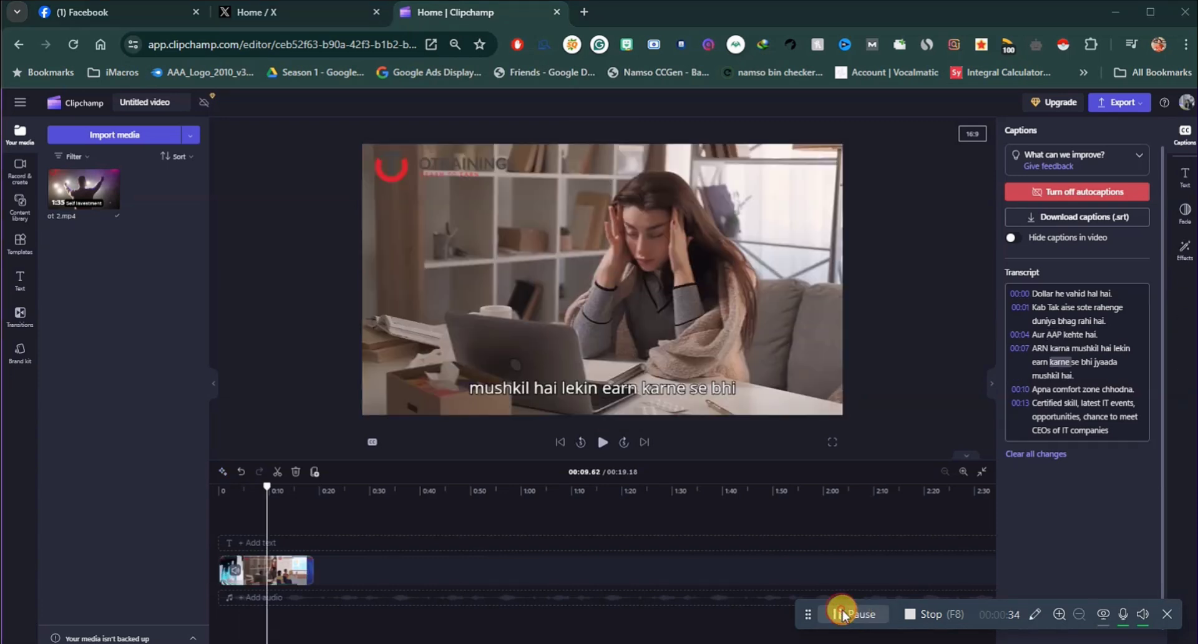
- Set the font of the caption "mushkil hai lekin earn karne se bhi" to Oswald and its size to 31
{"action": "left_click", "coordinate": [555, 390]}
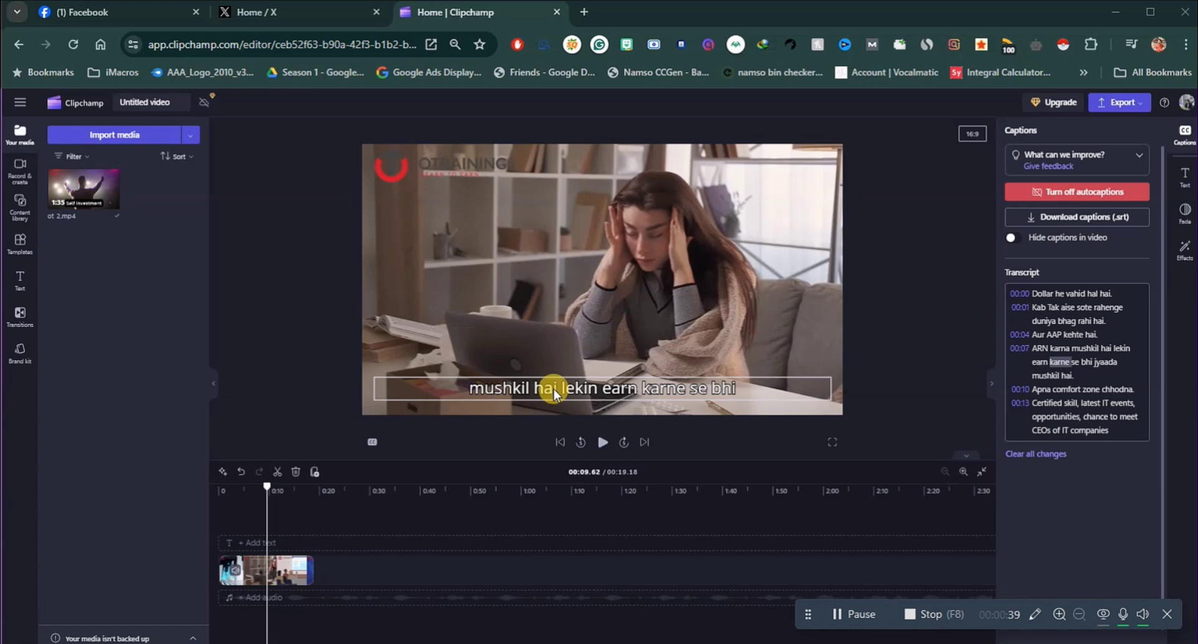
{"action": "double_click", "coordinate": [555, 391]}
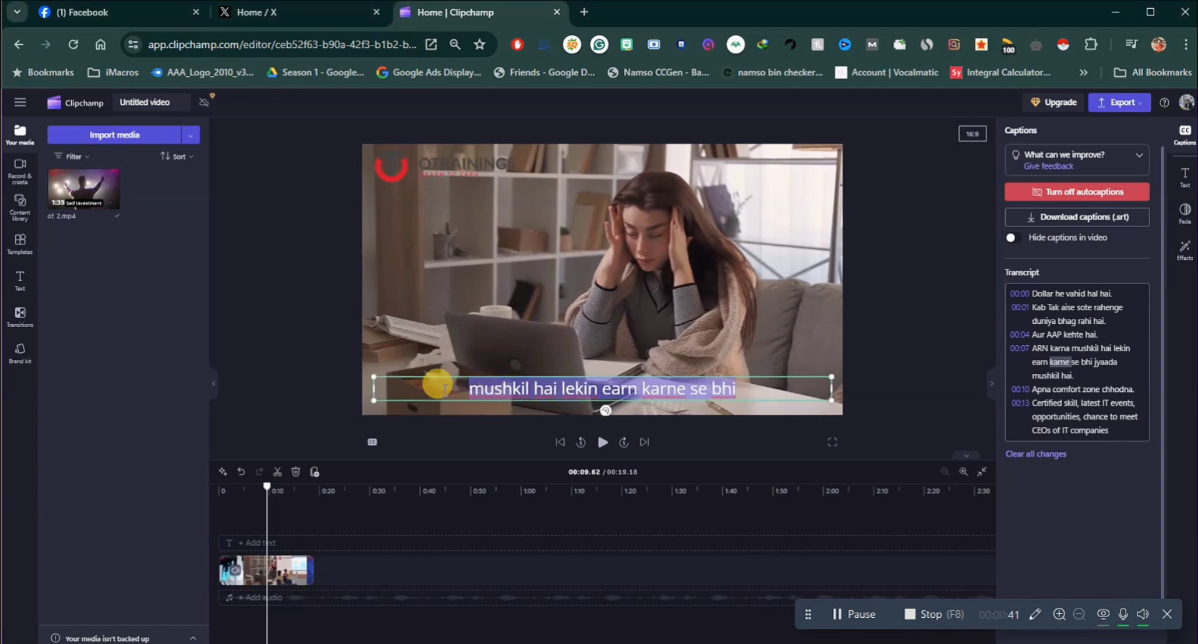
{"action": "left_click", "coordinate": [463, 375]}
{"action": "double_click", "coordinate": [466, 390]}
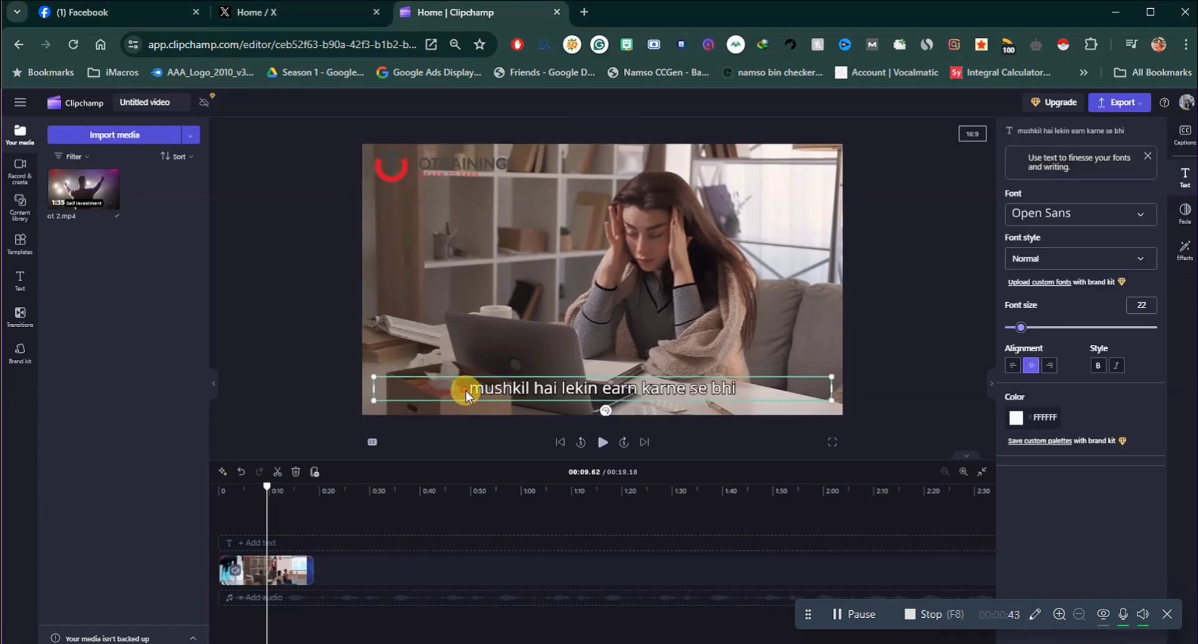
{"action": "left_click", "coordinate": [1089, 213]}
{"action": "left_click", "coordinate": [1033, 342]}
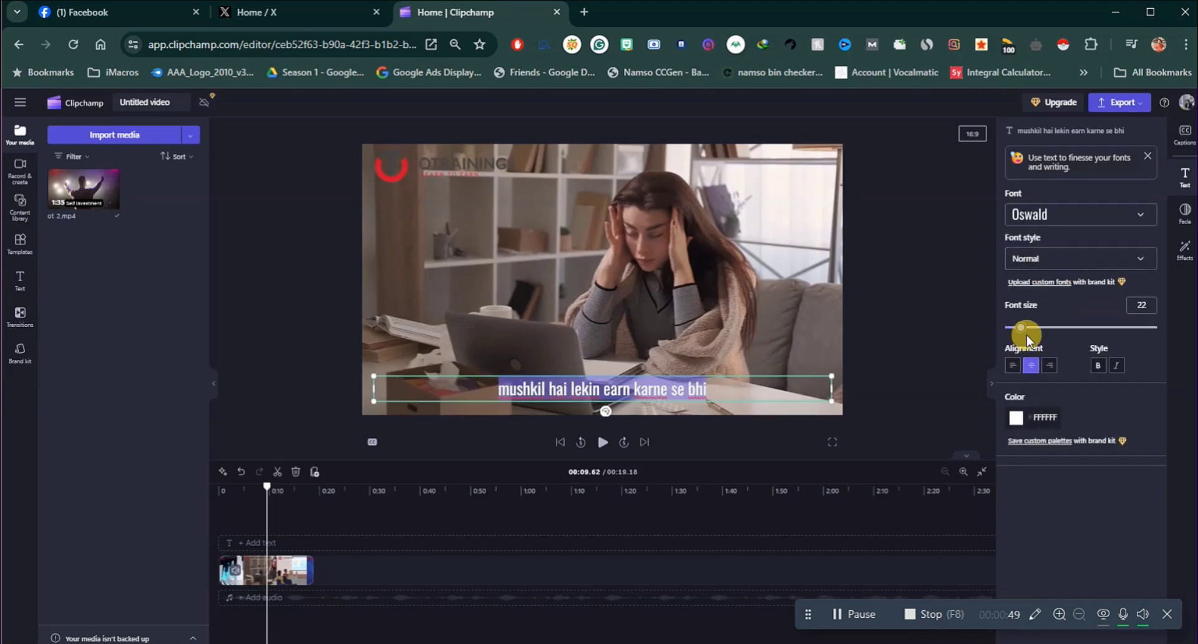
{"action": "left_click_drag", "start_coordinate": [1024, 327], "coordinate": [1032, 327]}
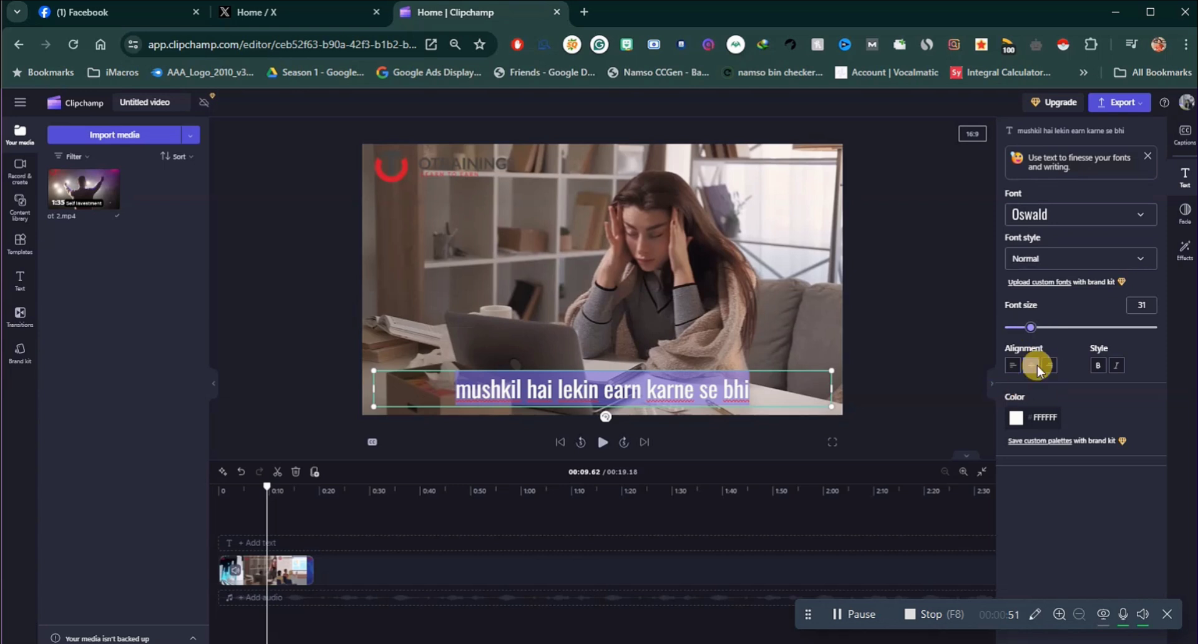